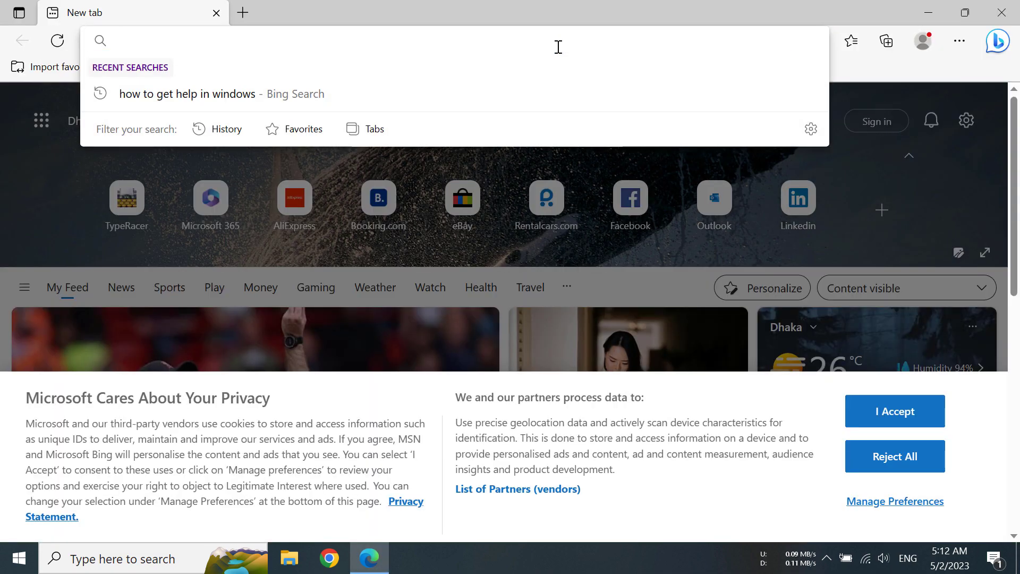
{"action": "type", "text": "typeracer"}
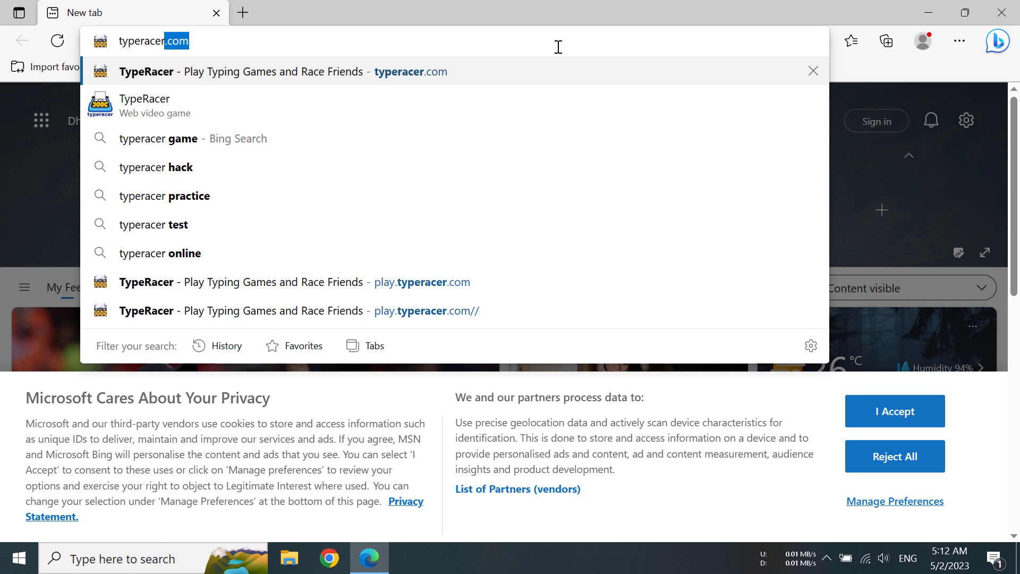
{"action": "type", "text": ".com"}
Load typeracer.com in Edge and dismiss the address bar suggestions
{"action": "key", "text": "Return"}
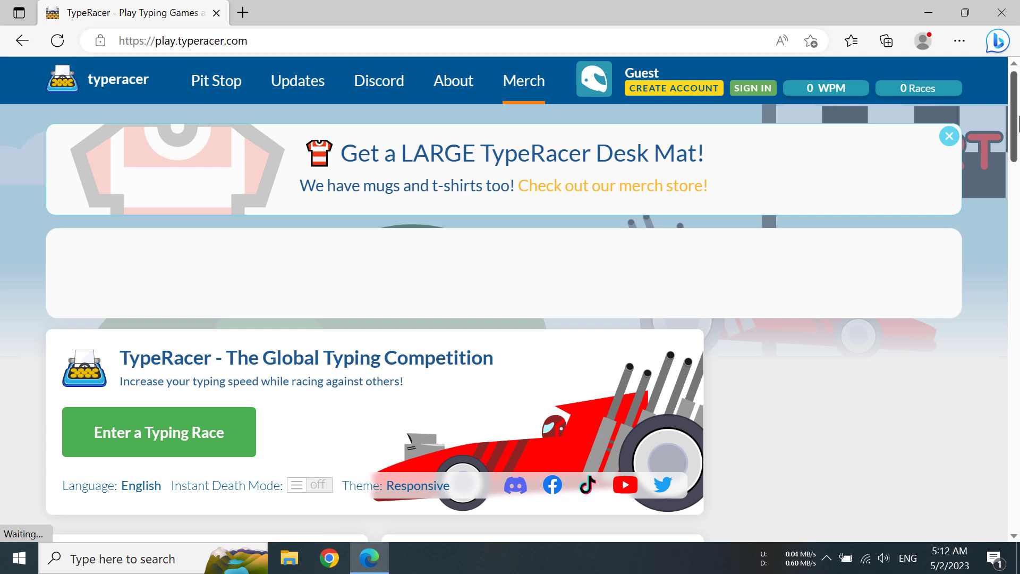
{"action": "scroll", "coordinate": [511, 287], "scroll_direction": "down", "scroll_amount": 2}
{"action": "left_click", "coordinate": [533, 41]}
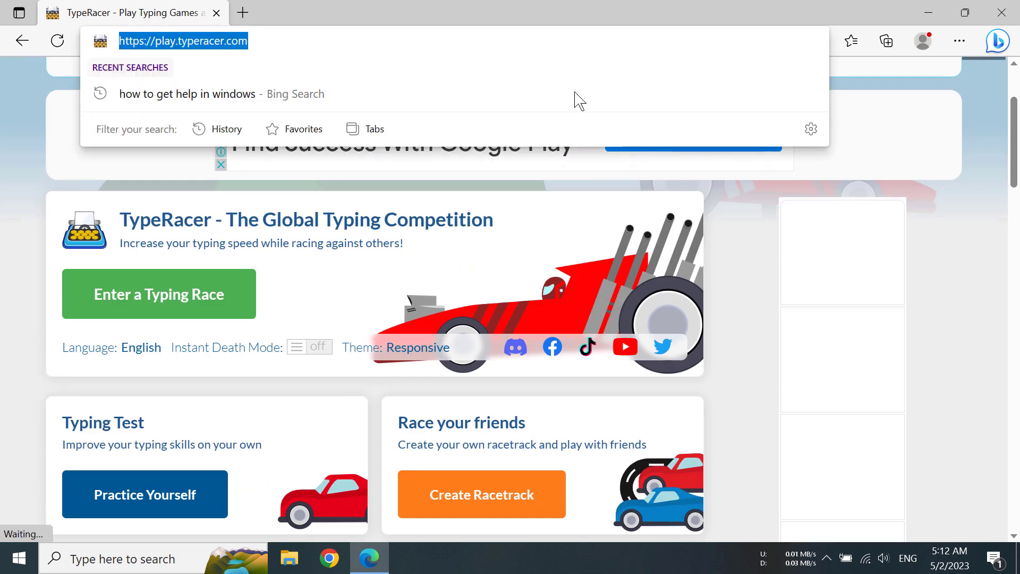
{"action": "left_click", "coordinate": [6, 305]}
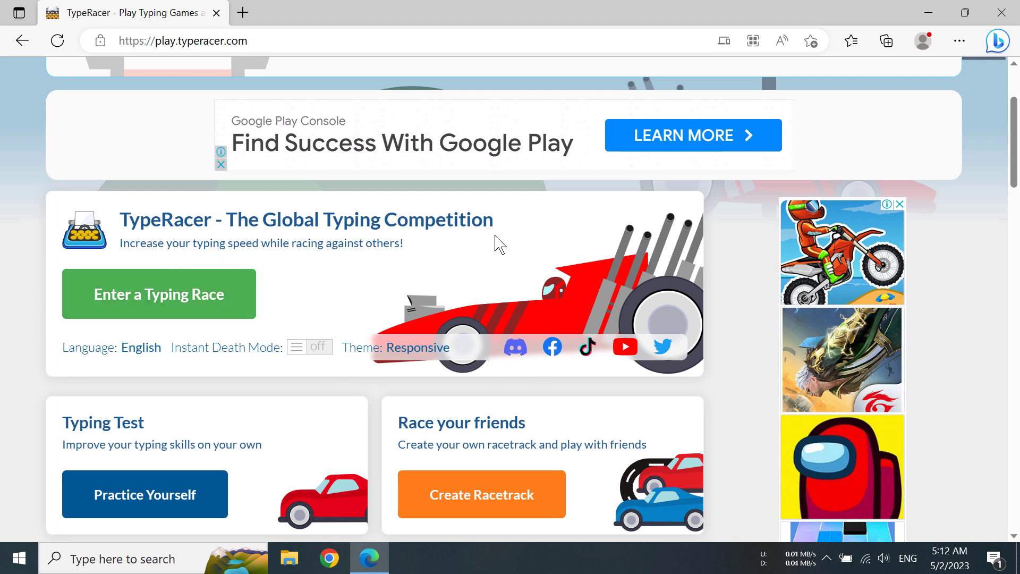
Join a race and view the guest racers' profile popups while the lobby fills
{"action": "left_click", "coordinate": [187, 313]}
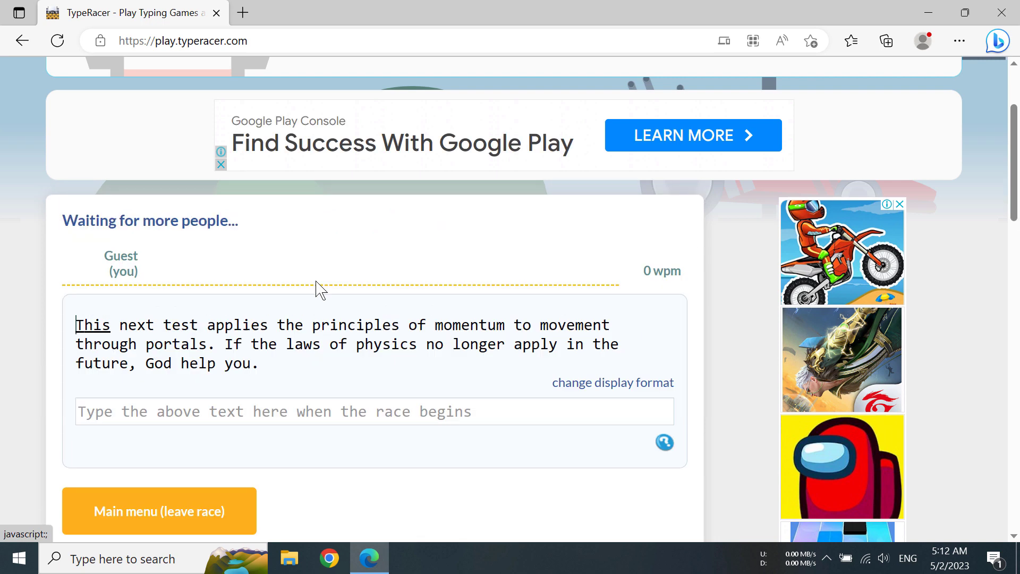
{"action": "left_click", "coordinate": [144, 275]}
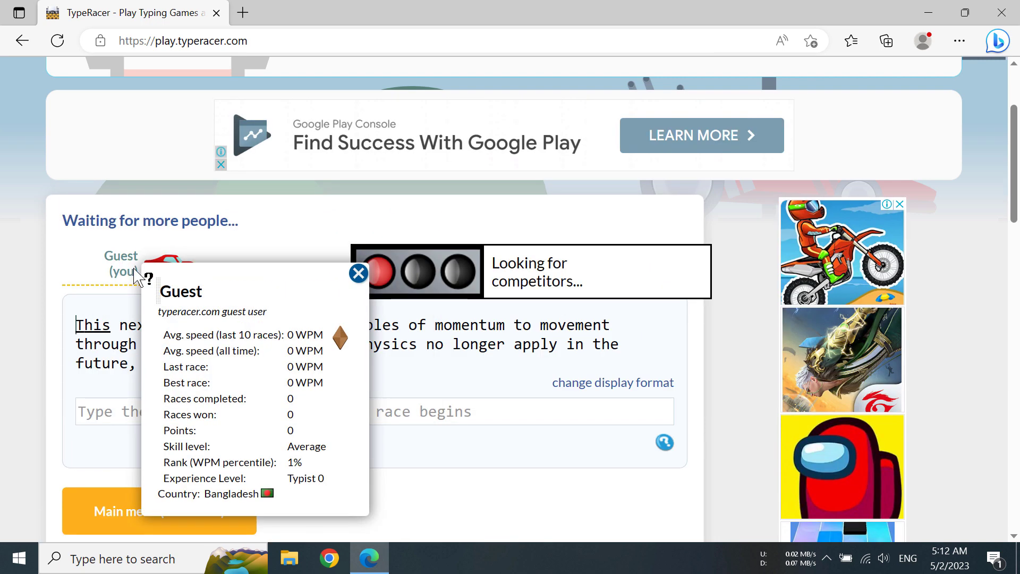
{"action": "left_click", "coordinate": [85, 274]}
{"action": "left_click_drag", "start_coordinate": [1015, 160], "coordinate": [1015, 196]}
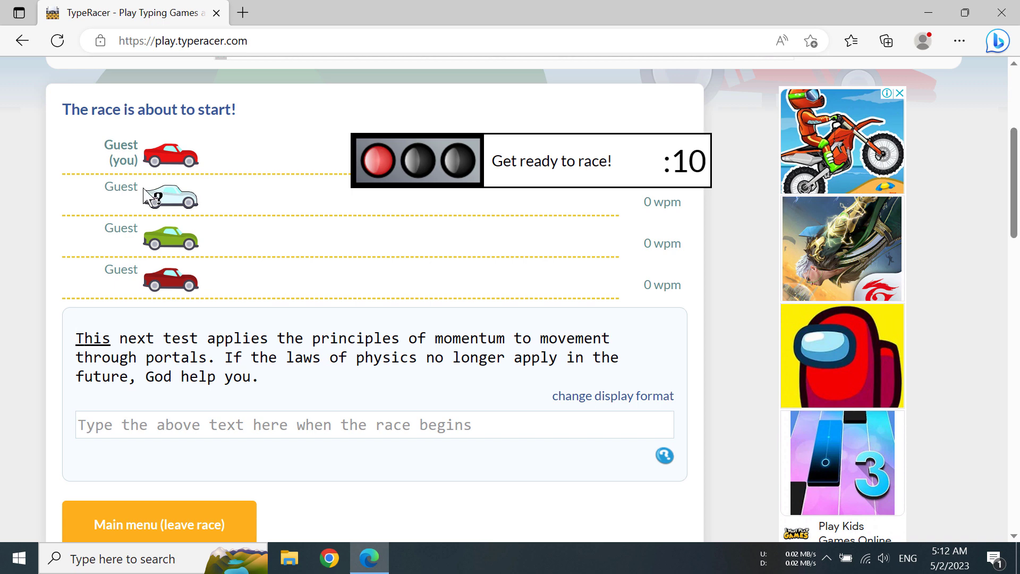
{"action": "left_click", "coordinate": [155, 198]}
{"action": "left_click", "coordinate": [174, 151]}
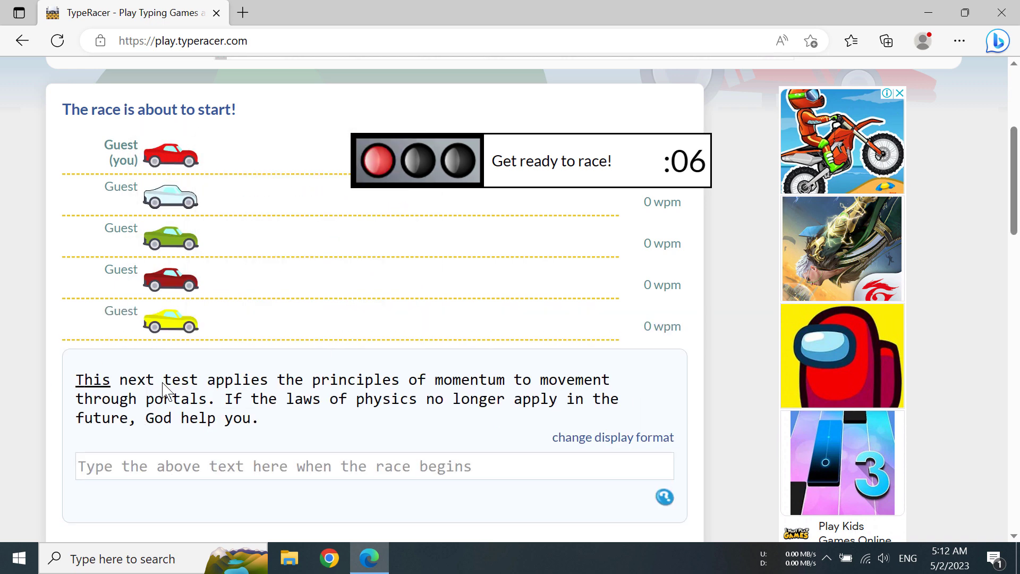
{"action": "left_click", "coordinate": [172, 199]}
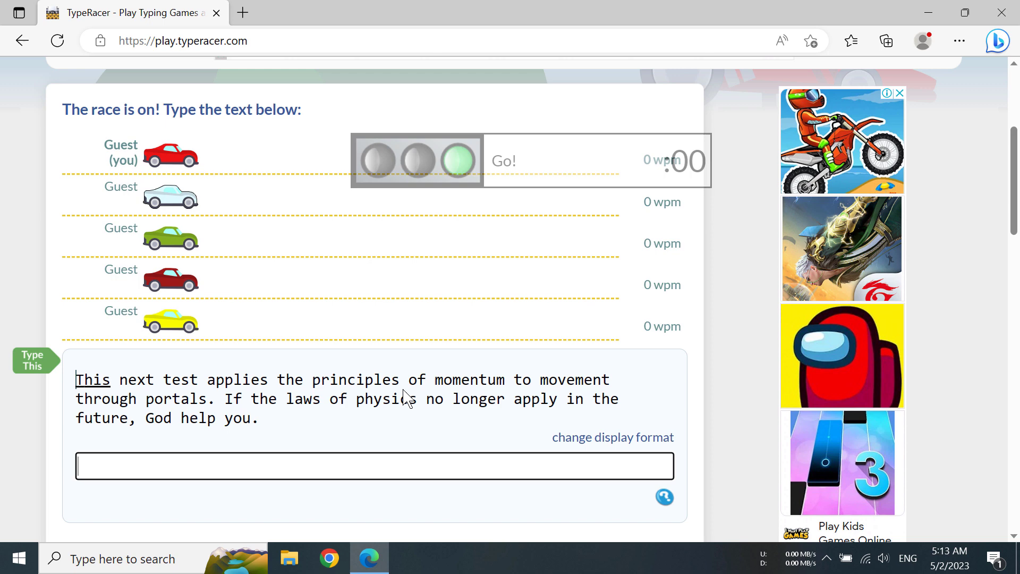
{"action": "type", "text": "This next "}
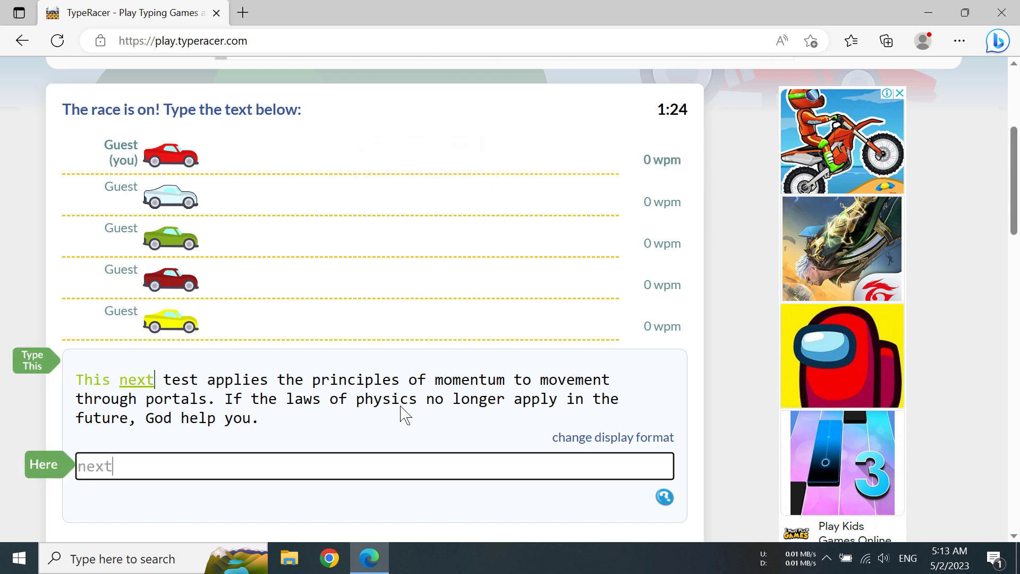
{"action": "type", "text": "test applies "}
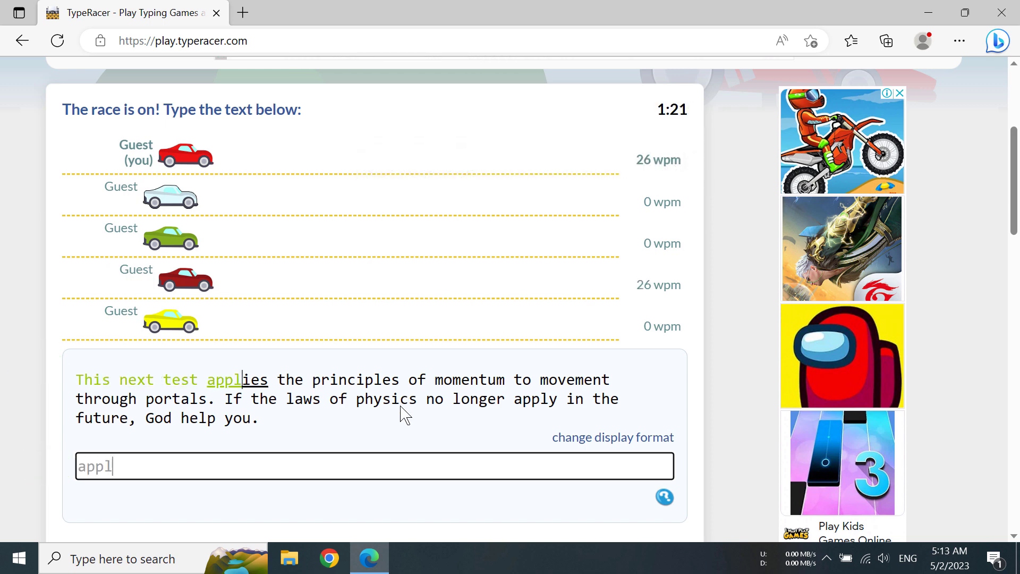
{"action": "type", "text": "hte"}
Type the Portal 2 quote, erasing mistyped characters, to finish 2nd at 82 wpm
{"action": "key", "text": "BackSpace"}
{"action": "key", "text": "BackSpace"}
{"action": "key", "text": "BackSpace"}
{"action": "type", "text": "the pr"}
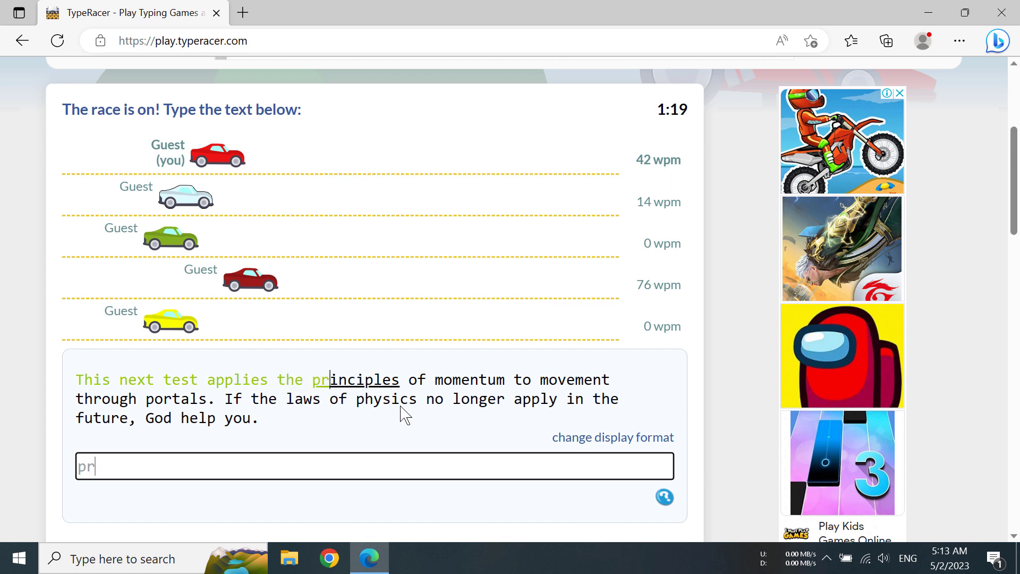
{"action": "type", "text": "inciples of momen"}
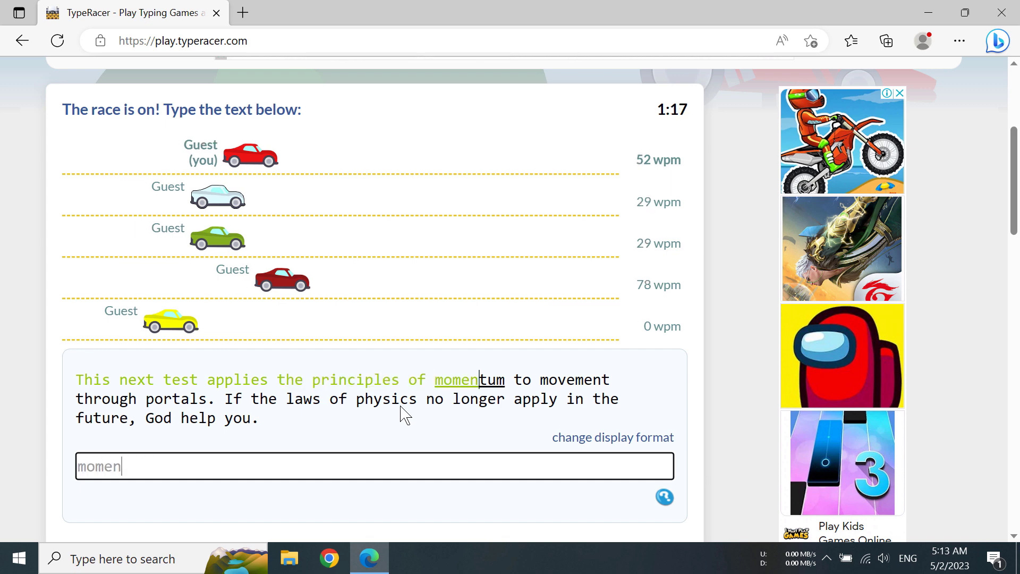
{"action": "type", "text": "tum to movement"}
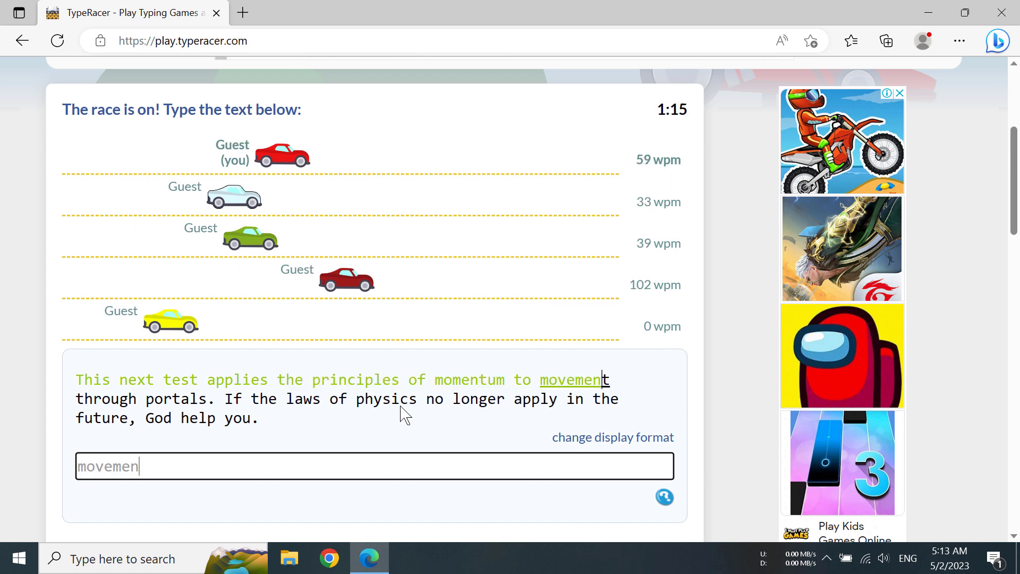
{"action": "type", "text": " through portals. "}
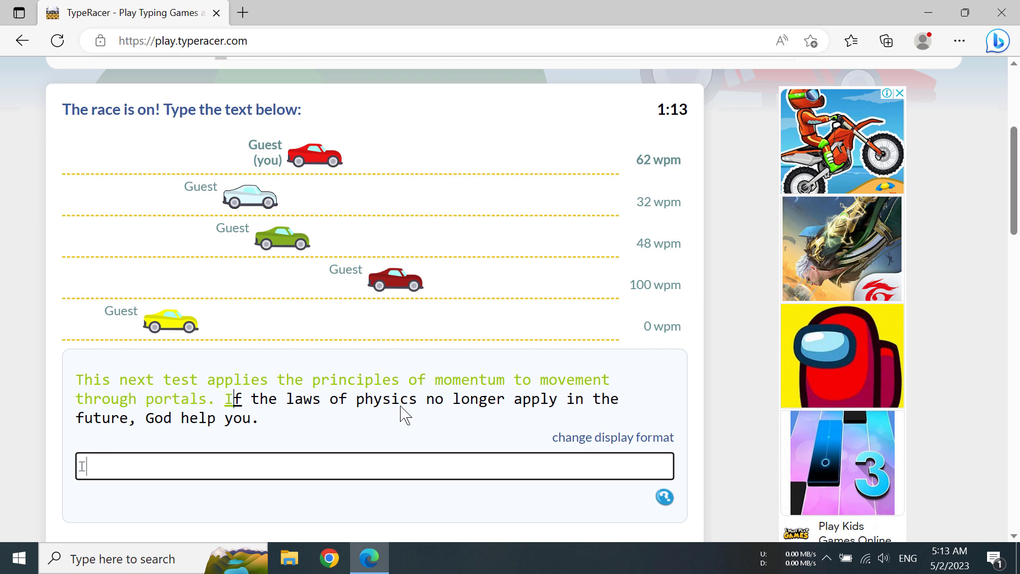
{"action": "type", "text": "If the laws od"}
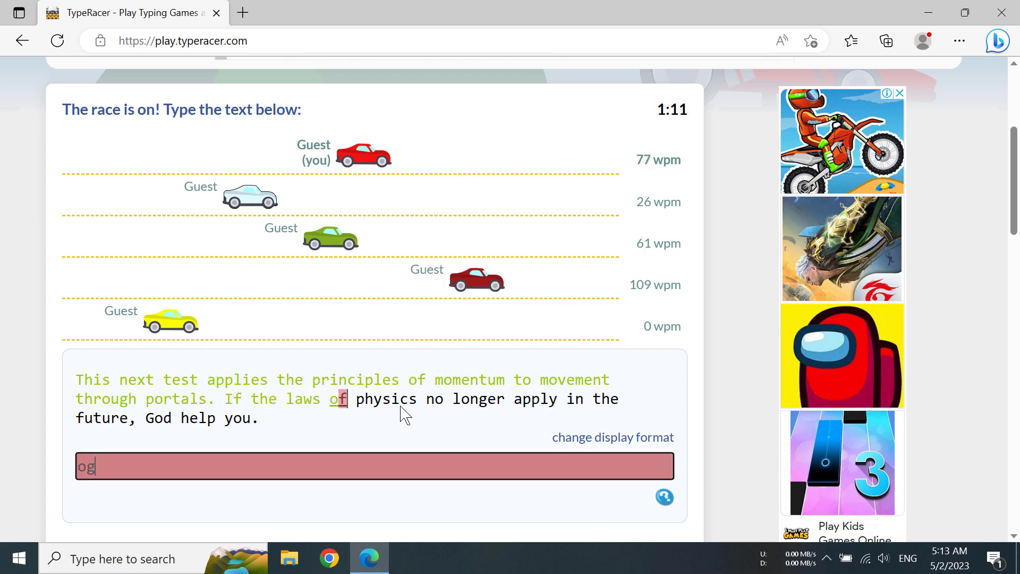
{"action": "key", "text": "BackSpace"}
{"action": "type", "text": "f physio"}
{"action": "key", "text": "BackSpace"}
{"action": "type", "text": "cs"}
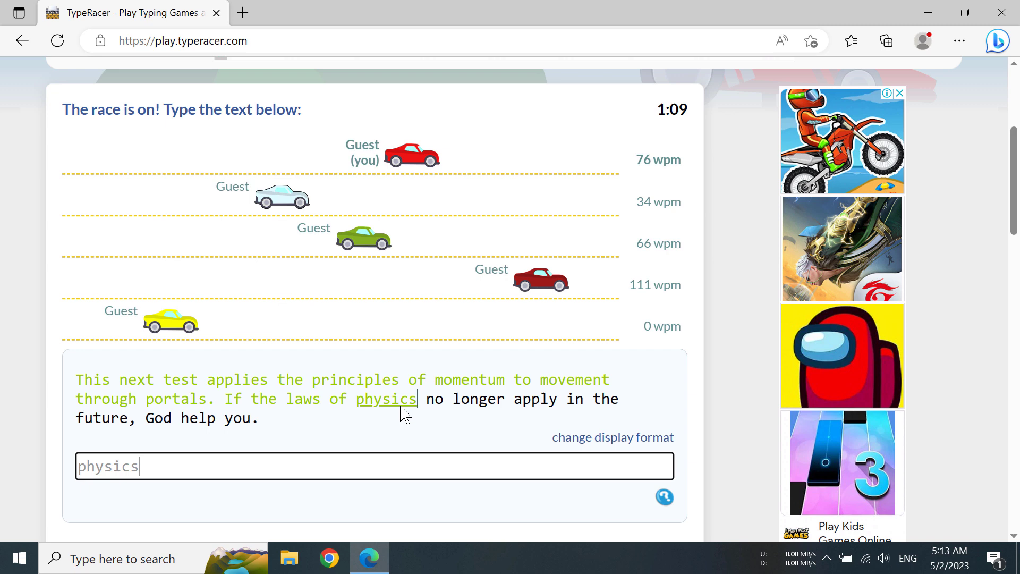
{"action": "type", "text": " no longer apply "}
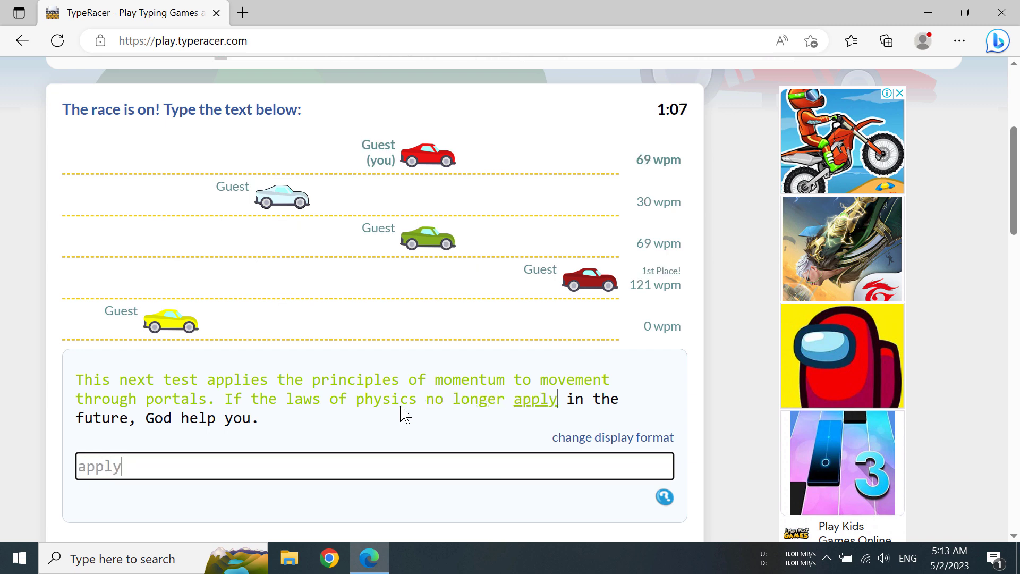
{"action": "type", "text": "in the future, God "}
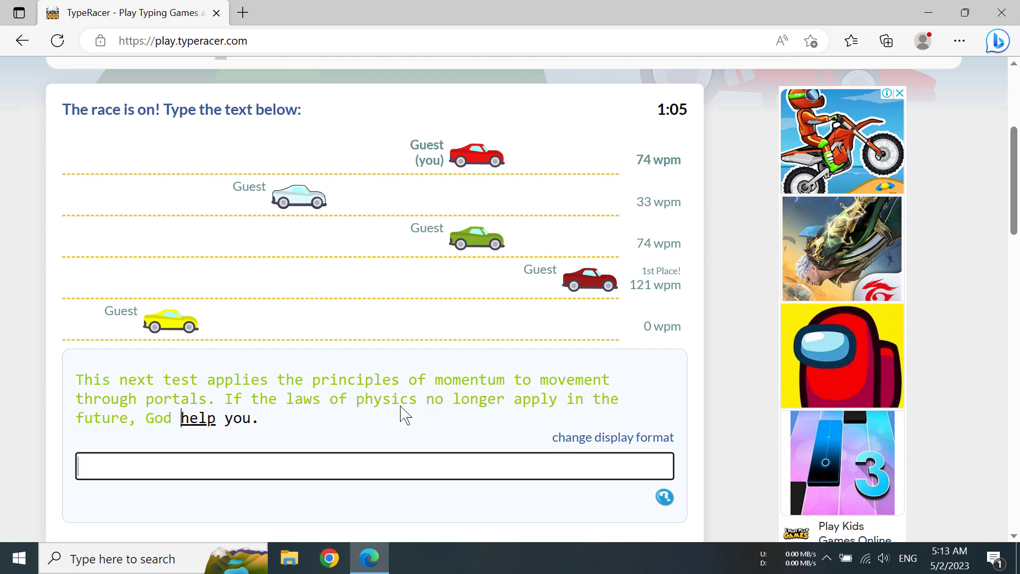
{"action": "type", "text": "help you."}
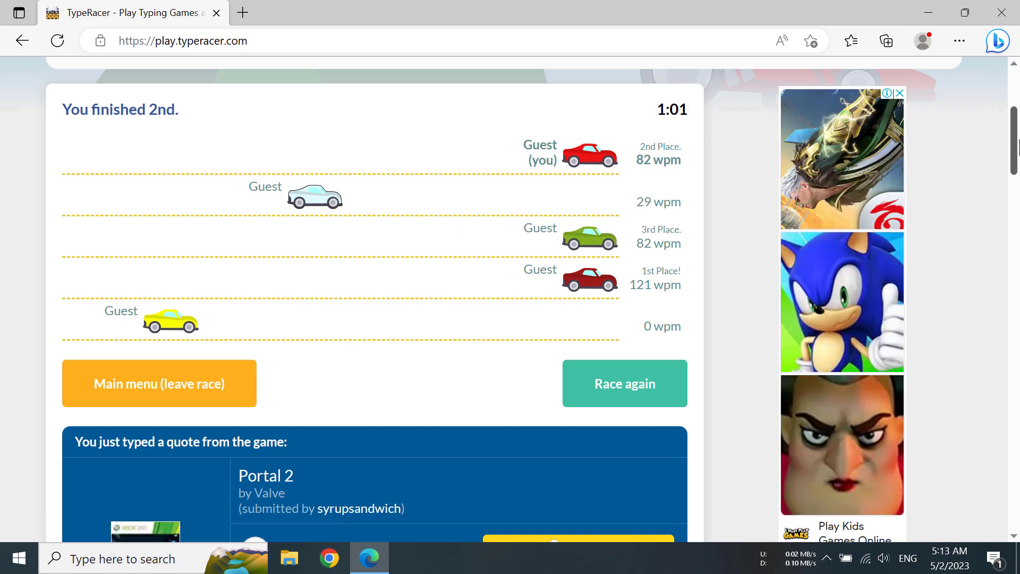
{"action": "mouse_move", "coordinate": [1015, 145]}
{"action": "left_mouse_down"}
{"action": "mouse_move", "coordinate": [1016, 232]}
{"action": "mouse_move", "coordinate": [1015, 124]}
{"action": "mouse_move", "coordinate": [1015, 136]}
{"action": "left_mouse_up"}
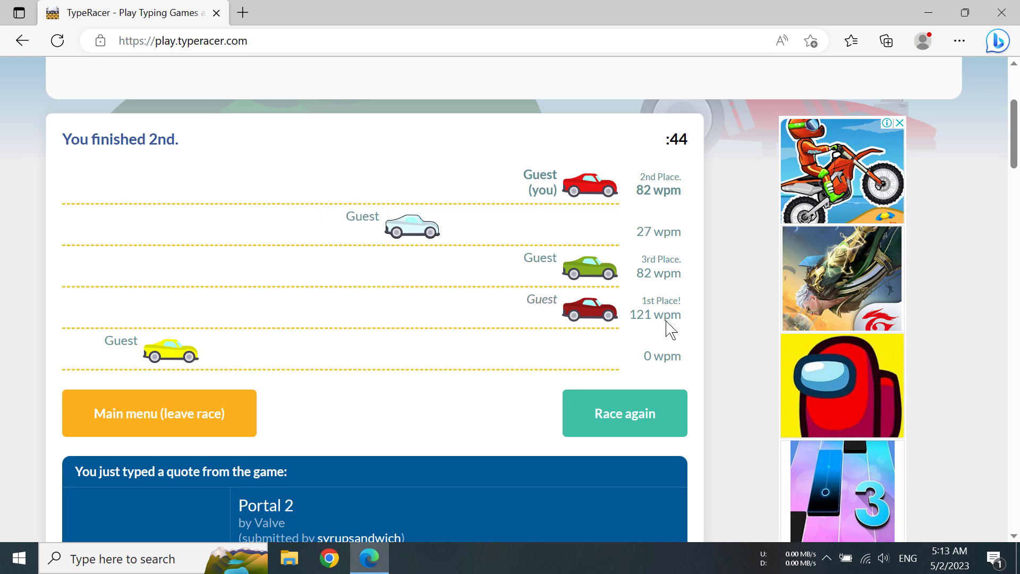
{"action": "scroll", "coordinate": [897, 151], "scroll_direction": "up", "scroll_amount": 3}
{"action": "scroll", "coordinate": [1013, 88], "scroll_direction": "up", "scroll_amount": 1}
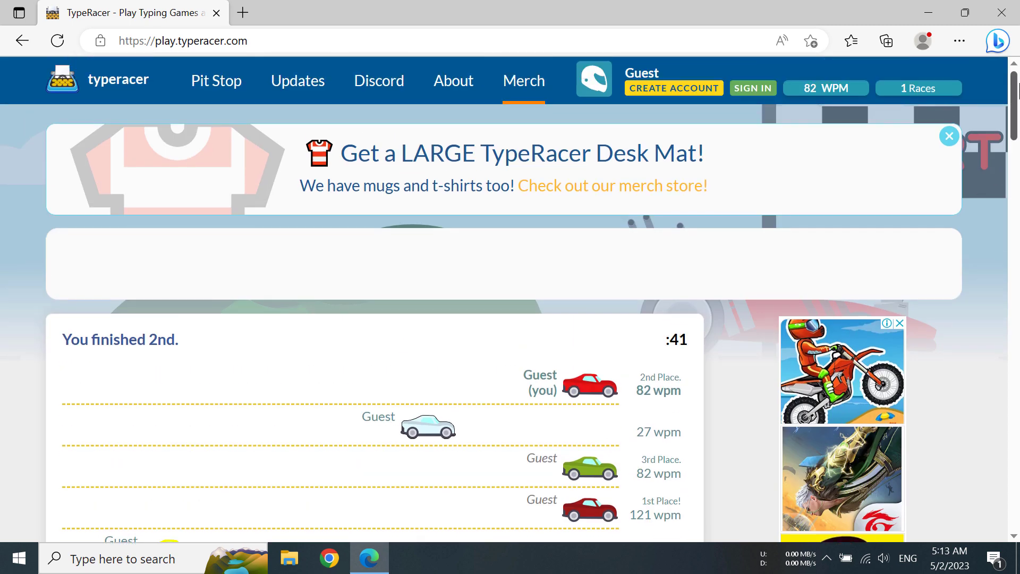
{"action": "left_click_drag", "start_coordinate": [1014, 96], "coordinate": [1014, 156]}
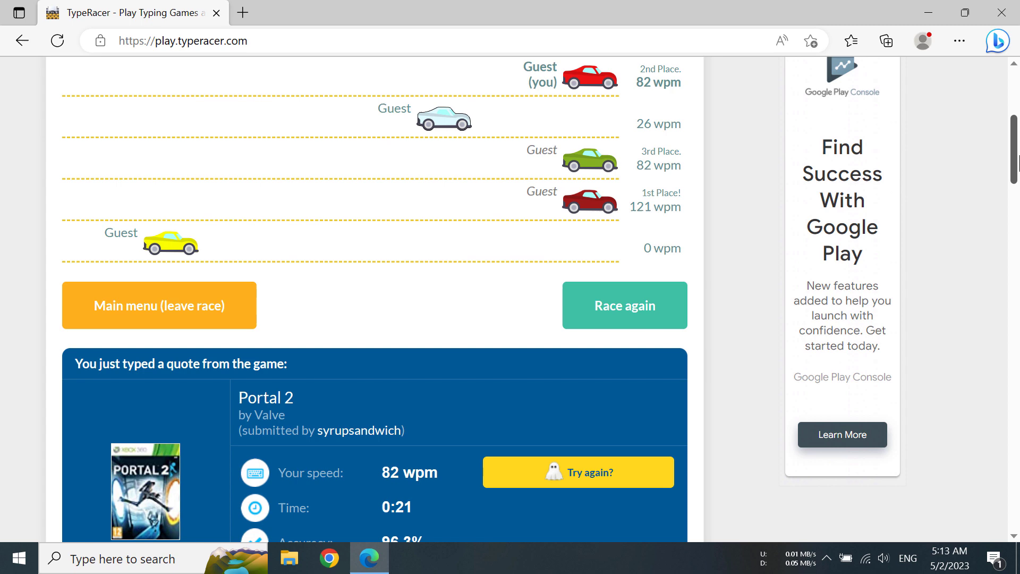
{"action": "left_click_drag", "start_coordinate": [1015, 156], "coordinate": [1014, 147]}
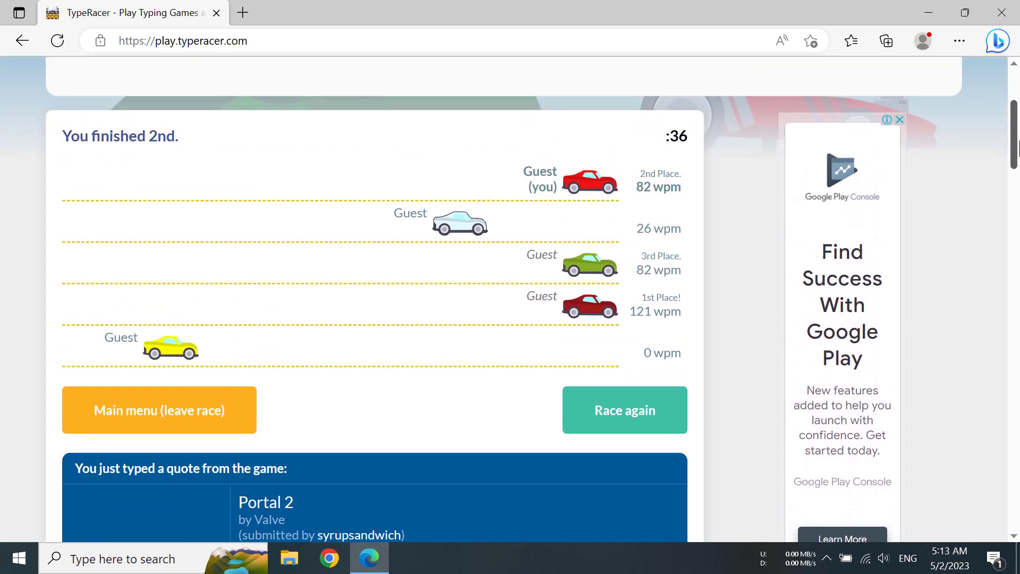
Start another race, dismiss the free loot offer, and view the pink car guest's stats
{"action": "left_click", "coordinate": [631, 407]}
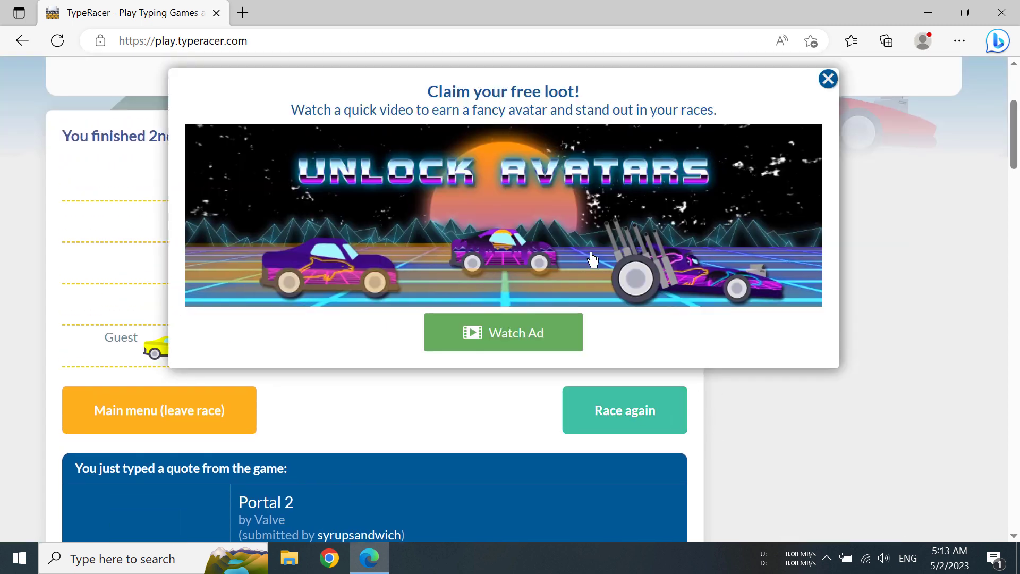
{"action": "left_click", "coordinate": [828, 79]}
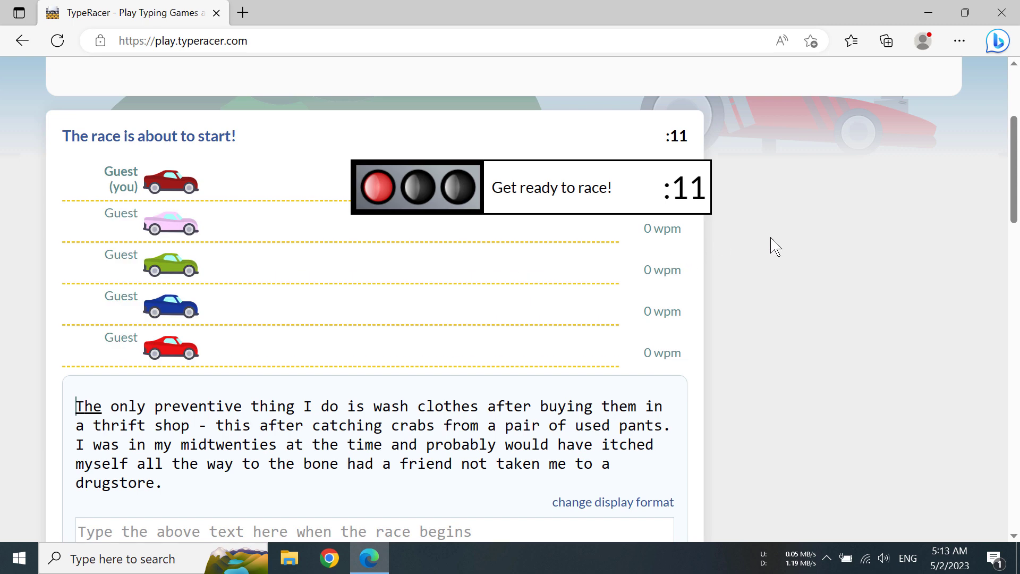
{"action": "left_click_drag", "start_coordinate": [1014, 185], "coordinate": [1016, 198]}
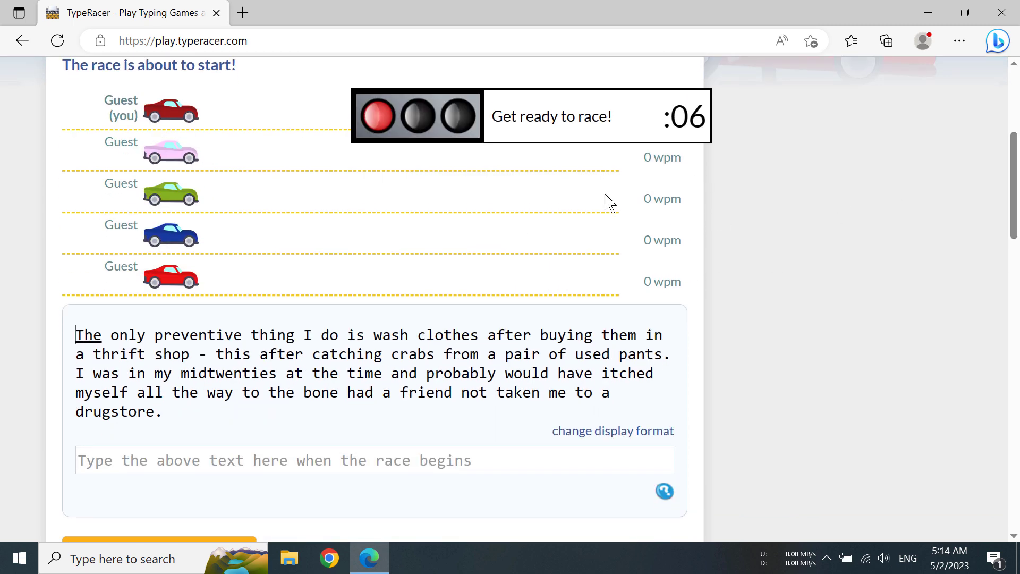
{"action": "left_click", "coordinate": [197, 157]}
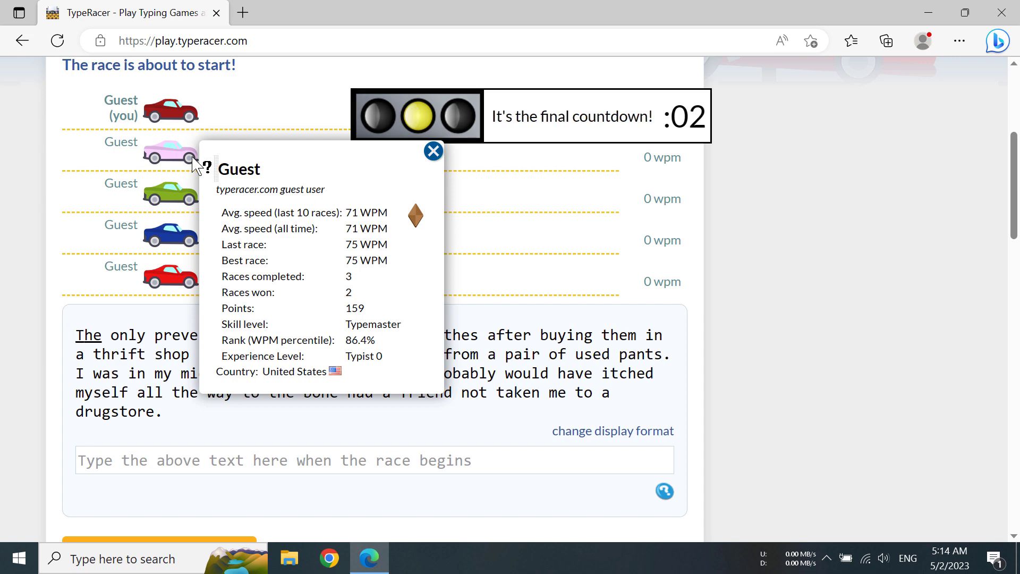
Check the blue, red and other guests' profiles, then close the profile popup
{"action": "left_click", "coordinate": [191, 199]}
{"action": "left_click", "coordinate": [186, 239]}
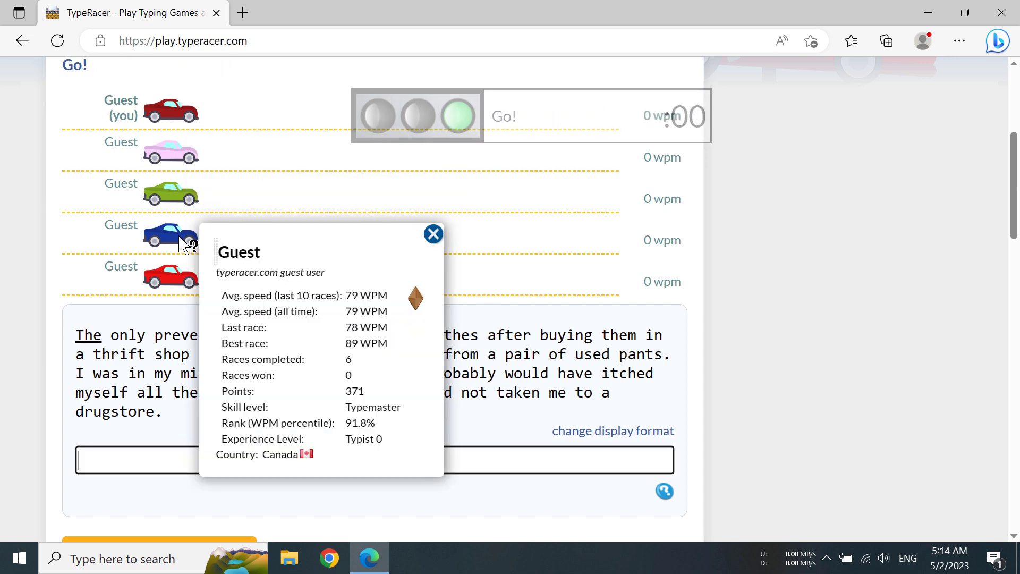
{"action": "left_click", "coordinate": [179, 283]}
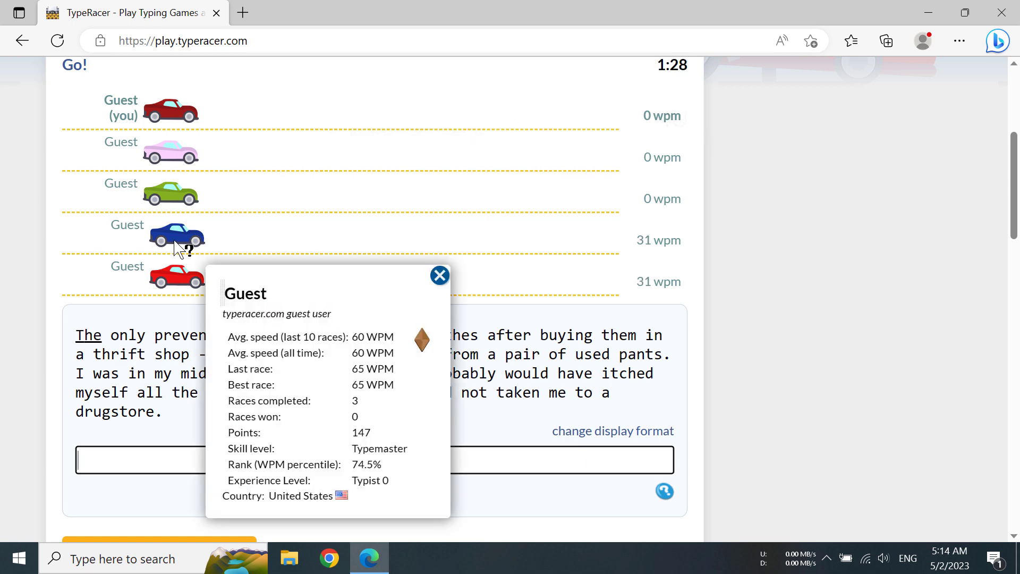
{"action": "left_click", "coordinate": [172, 112]}
{"action": "left_click", "coordinate": [428, 110]}
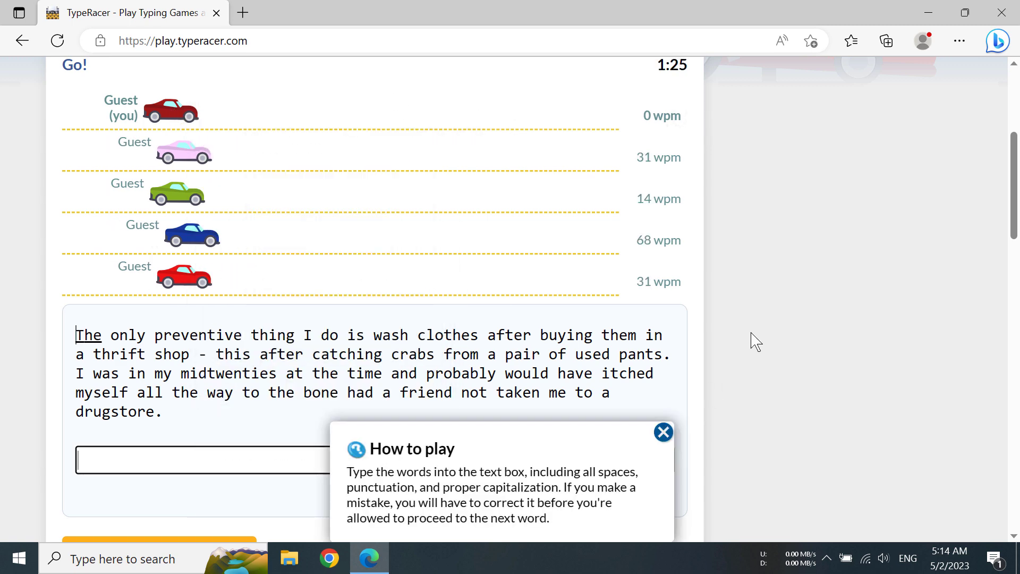
{"action": "scroll", "coordinate": [750, 343], "scroll_direction": "down", "scroll_amount": 1}
{"action": "left_click_drag", "start_coordinate": [1017, 212], "coordinate": [1016, 192]}
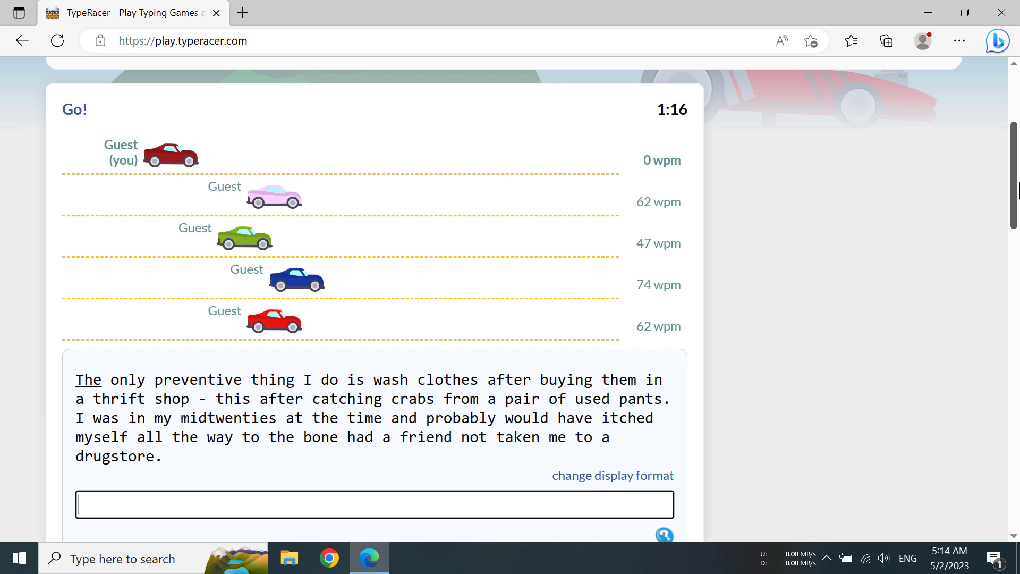
{"action": "left_click_drag", "start_coordinate": [1016, 189], "coordinate": [1016, 159]}
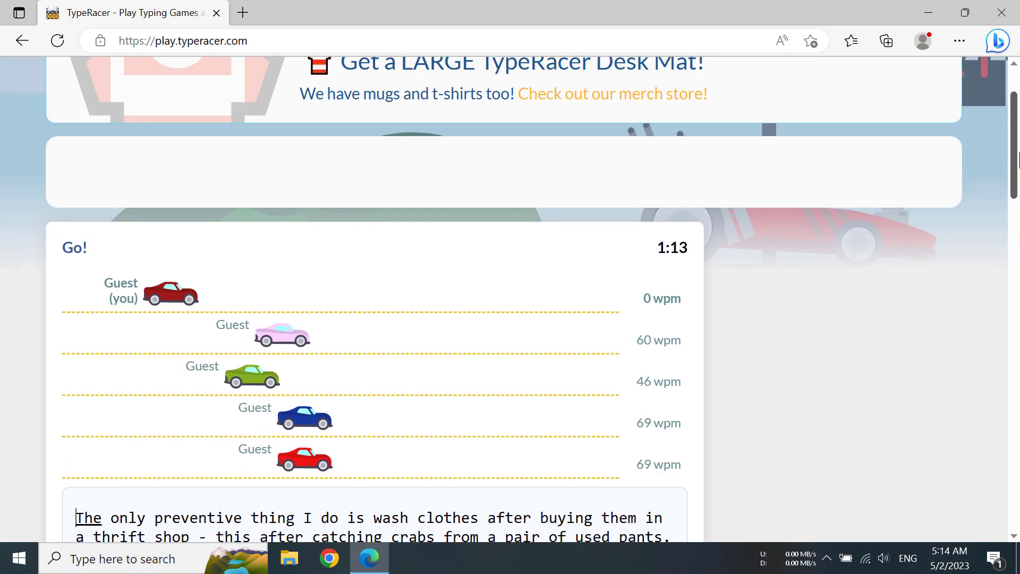
Minimize Edge to reveal the Windows desktop
{"action": "left_click", "coordinate": [929, 12]}
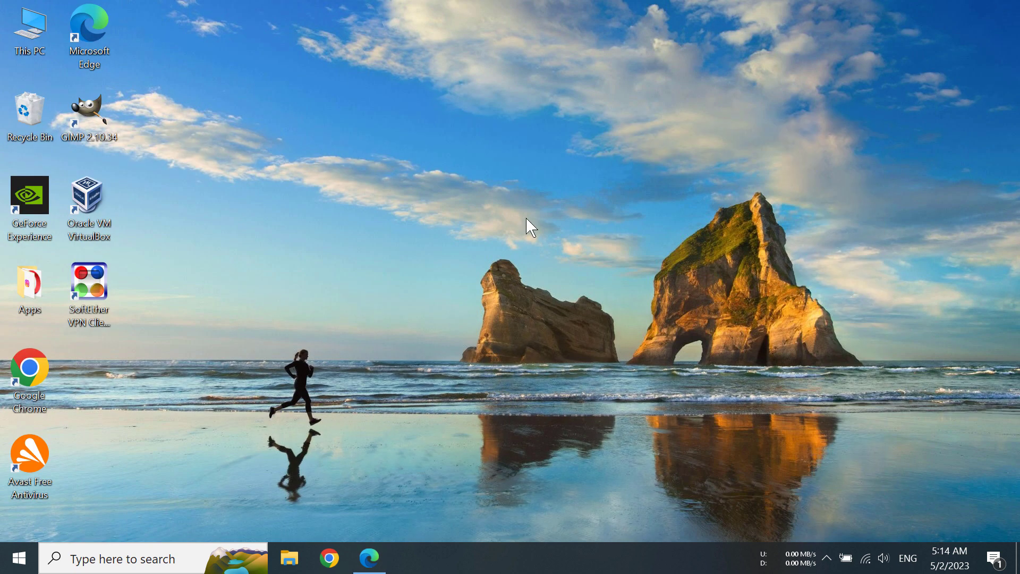